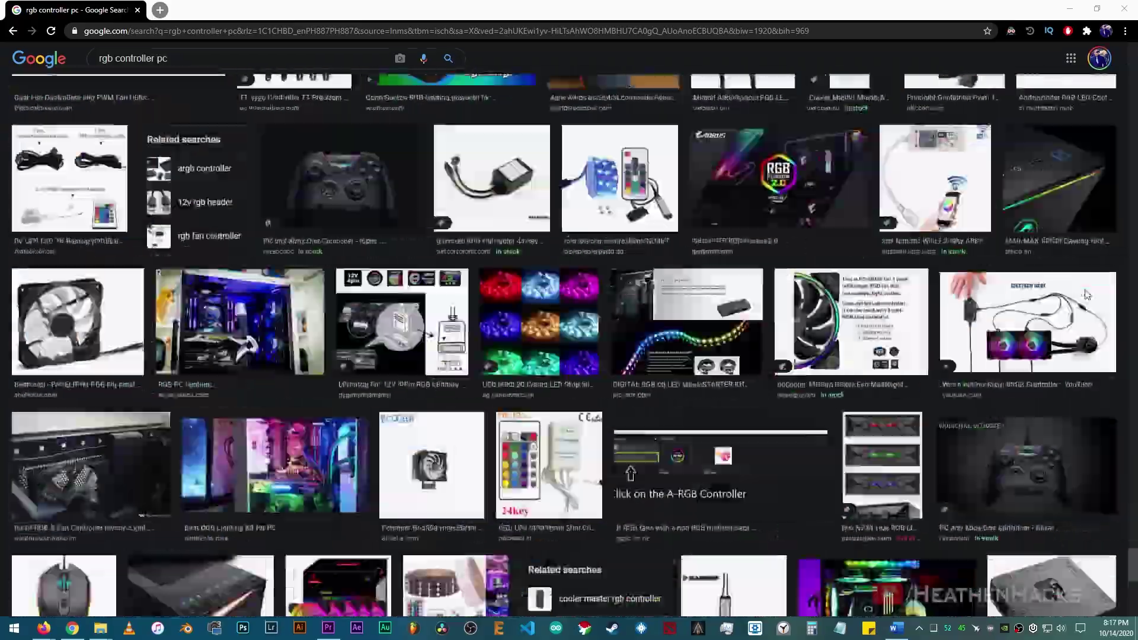
# Scroll back to the top of the Google Images results for 'rgb controller pc'.
pyautogui.scroll(20, 1042, 434)
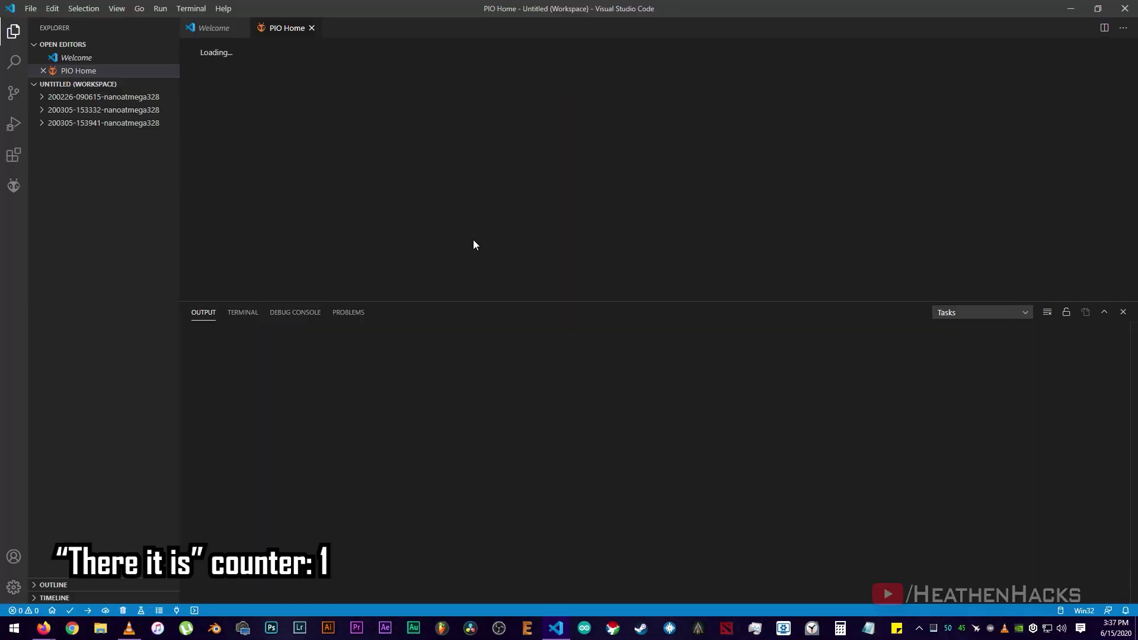
# Import NeoPixelBus_by_Makuna's examples/animations/NeoPixelAnimation as an Arduino Uno project.
pyautogui.click(203, 341)
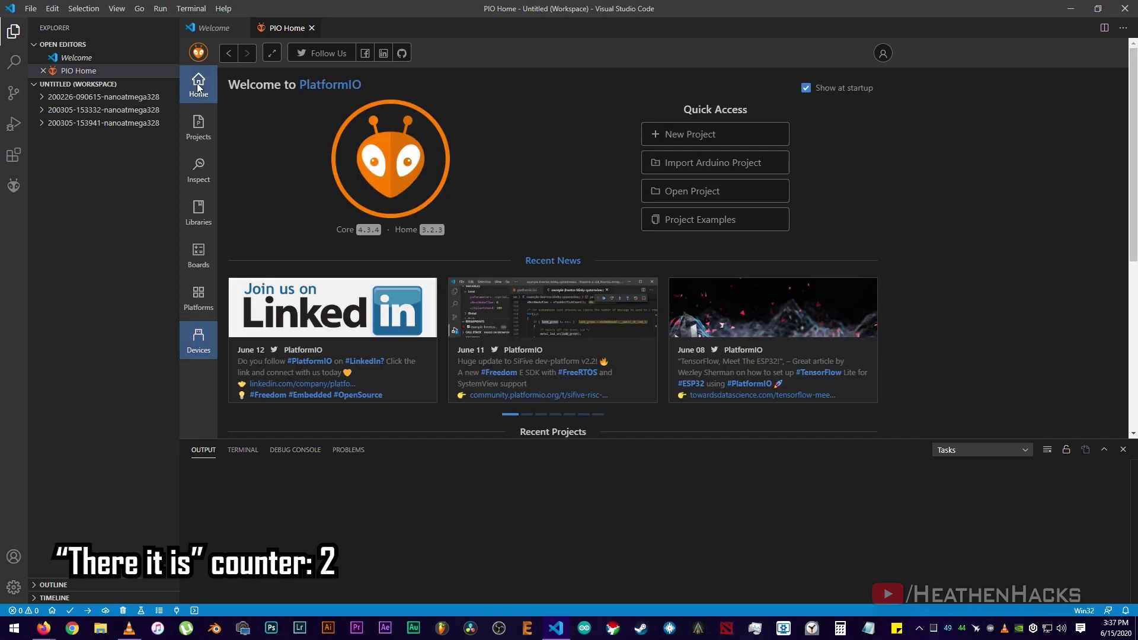
pyautogui.click(694, 169)
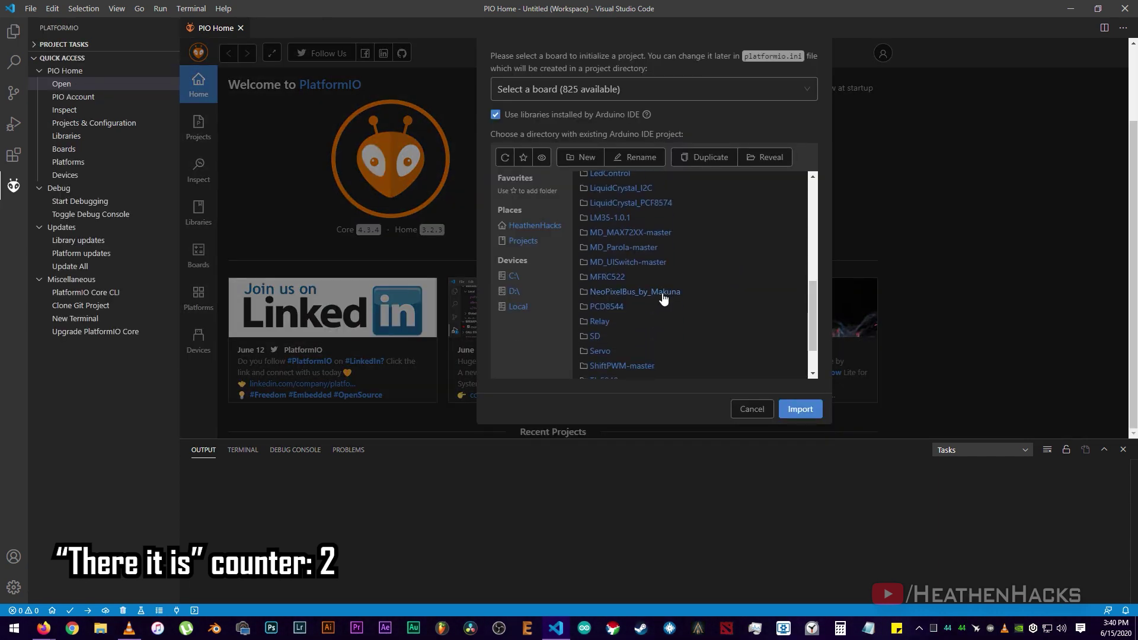
pyautogui.doubleClick(664, 297)
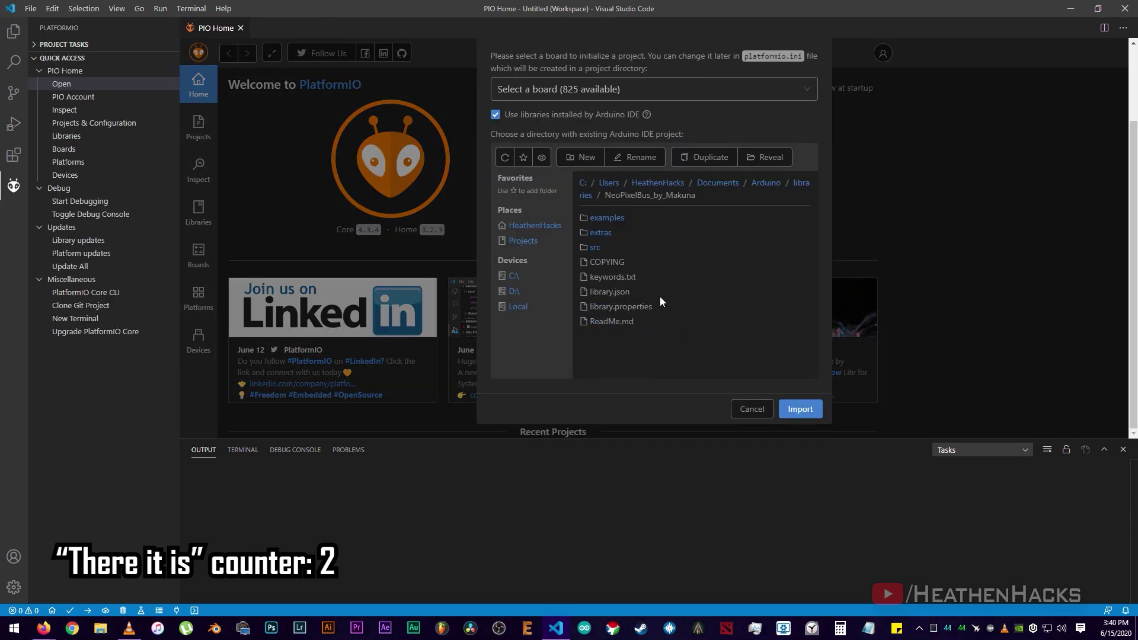
pyautogui.doubleClick(604, 222)
pyautogui.doubleClick(610, 218)
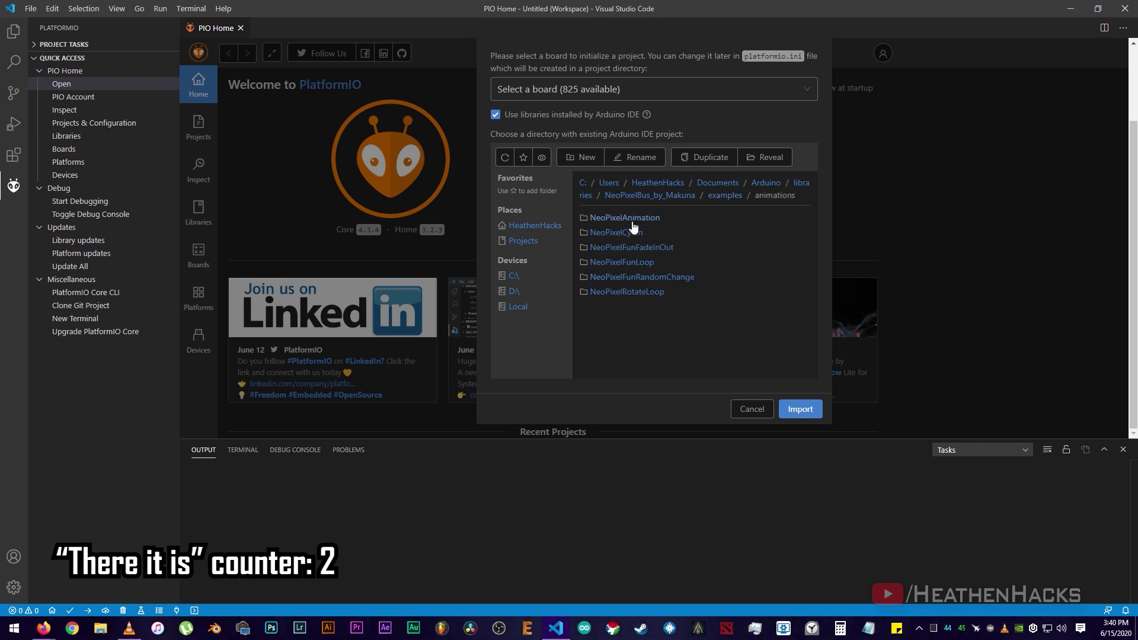
pyautogui.doubleClick(630, 223)
pyautogui.click(652, 89)
pyautogui.scroll(-3, 610, 165)
pyautogui.click(603, 183)
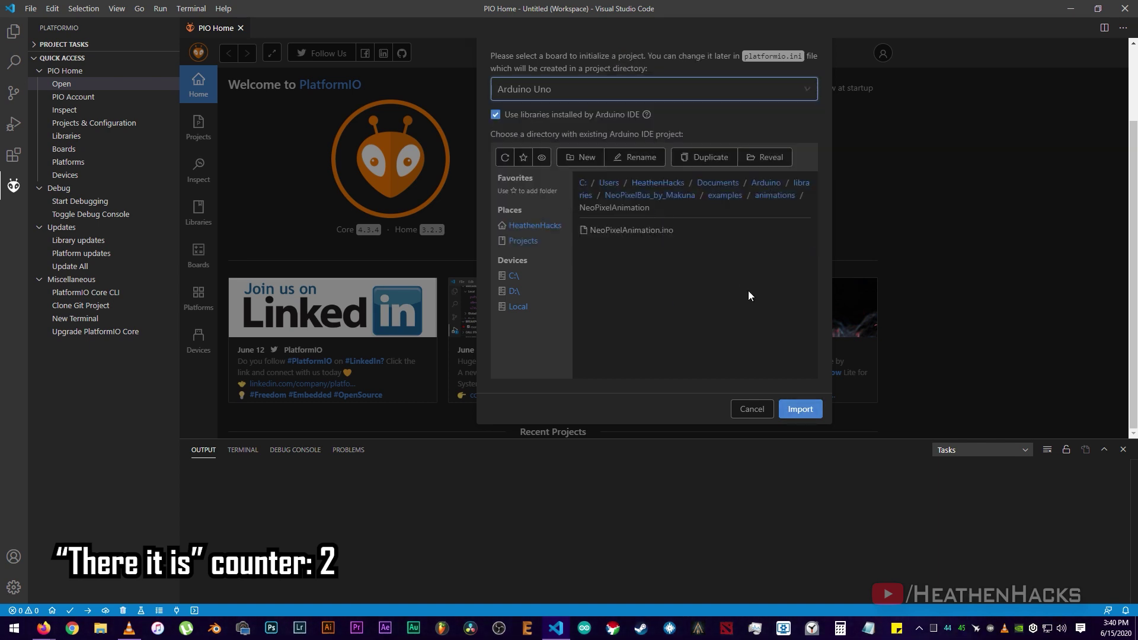
pyautogui.click(801, 410)
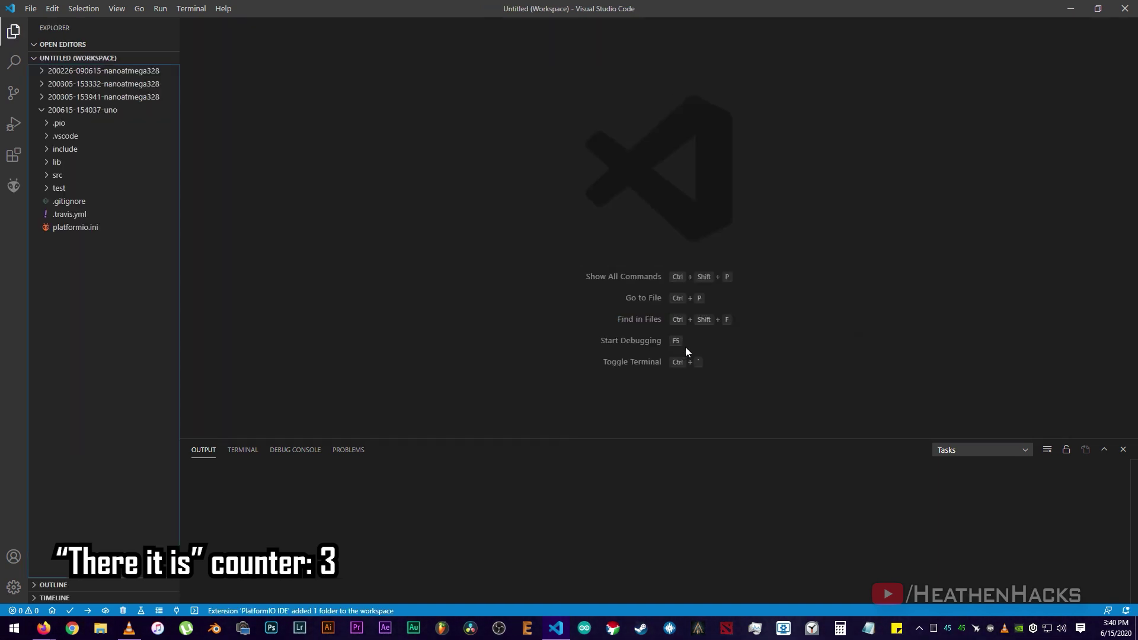
# Open NeoPixelAnimation.ino from the new project's src folder.
pyautogui.click(59, 175)
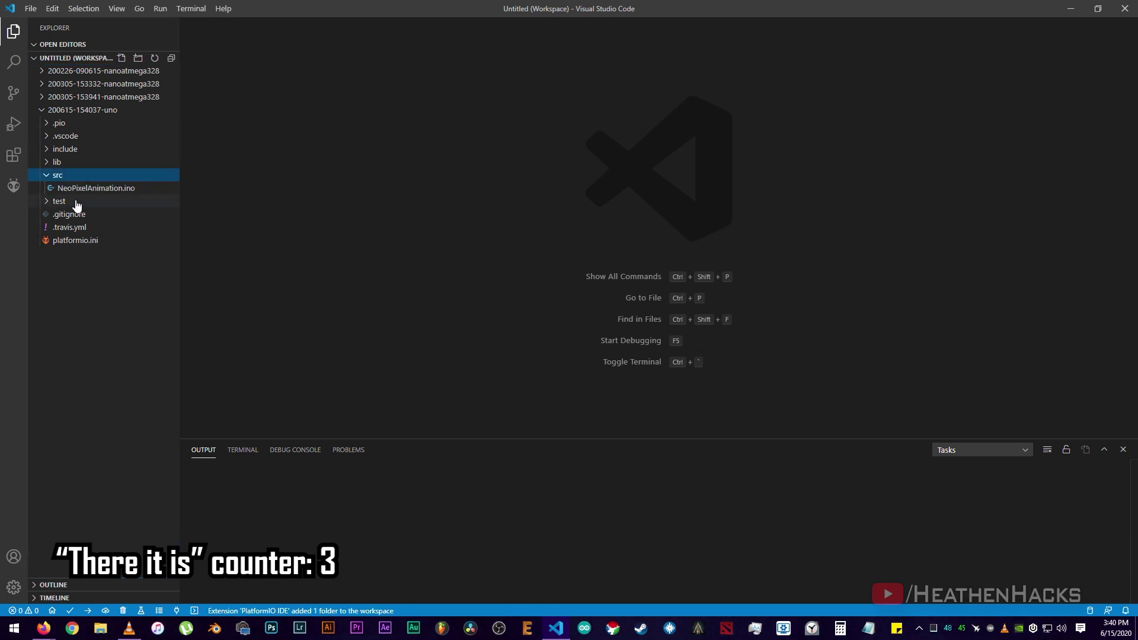
pyautogui.click(72, 201)
pyautogui.click(83, 188)
# Change PixelCount from 4 to 20, then save and build the sketch.
pyautogui.scroll(-1, 350, 296)
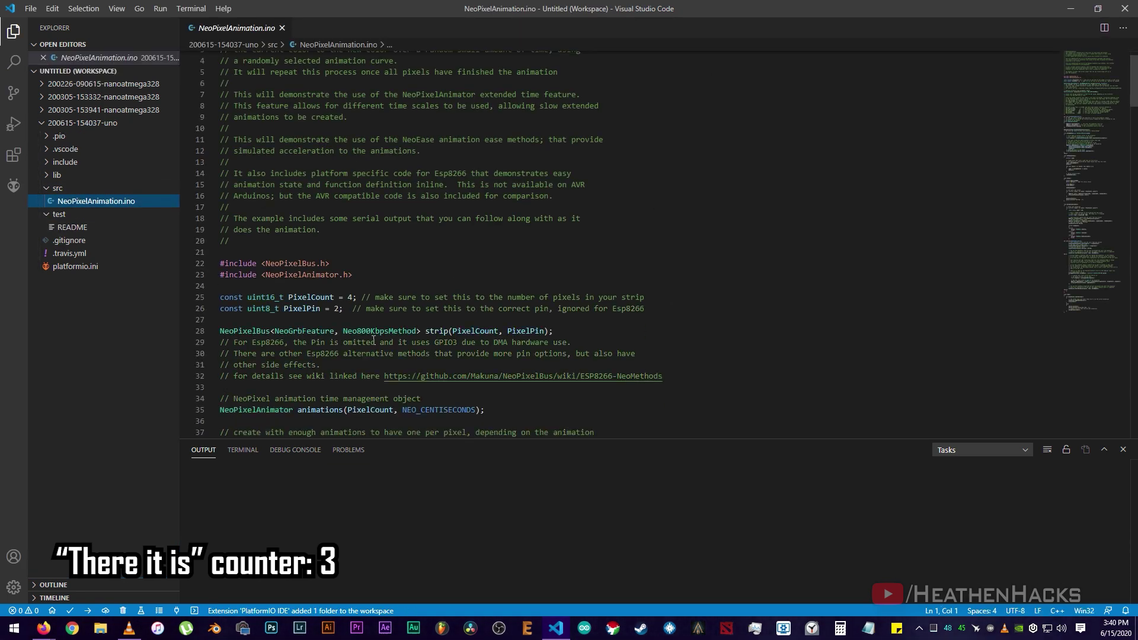
pyautogui.doubleClick(350, 297)
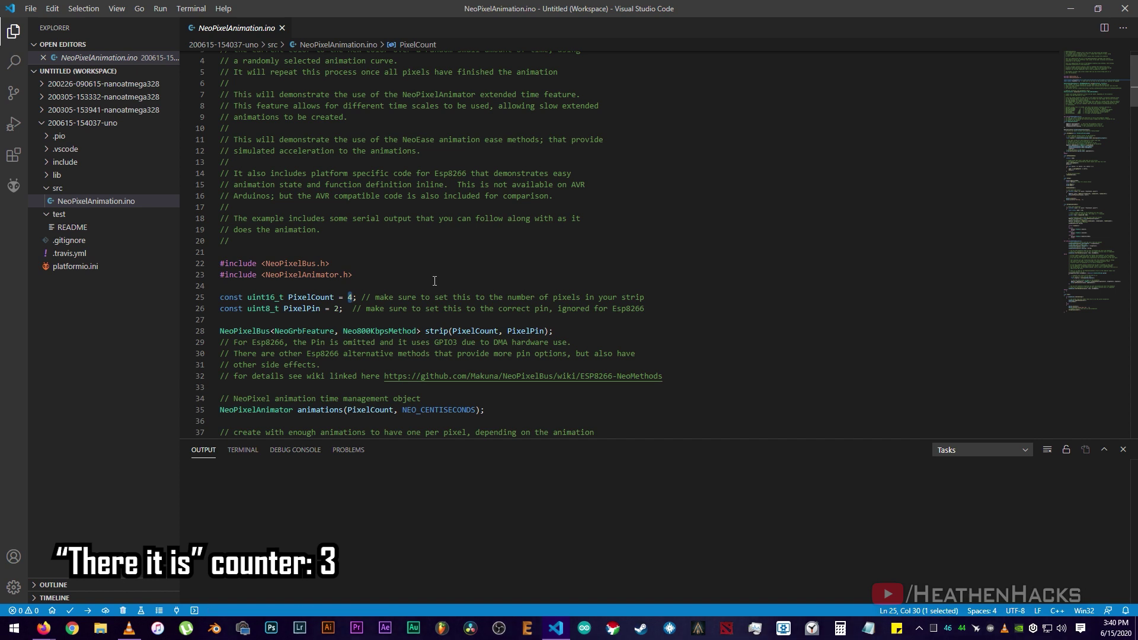
pyautogui.write('20')
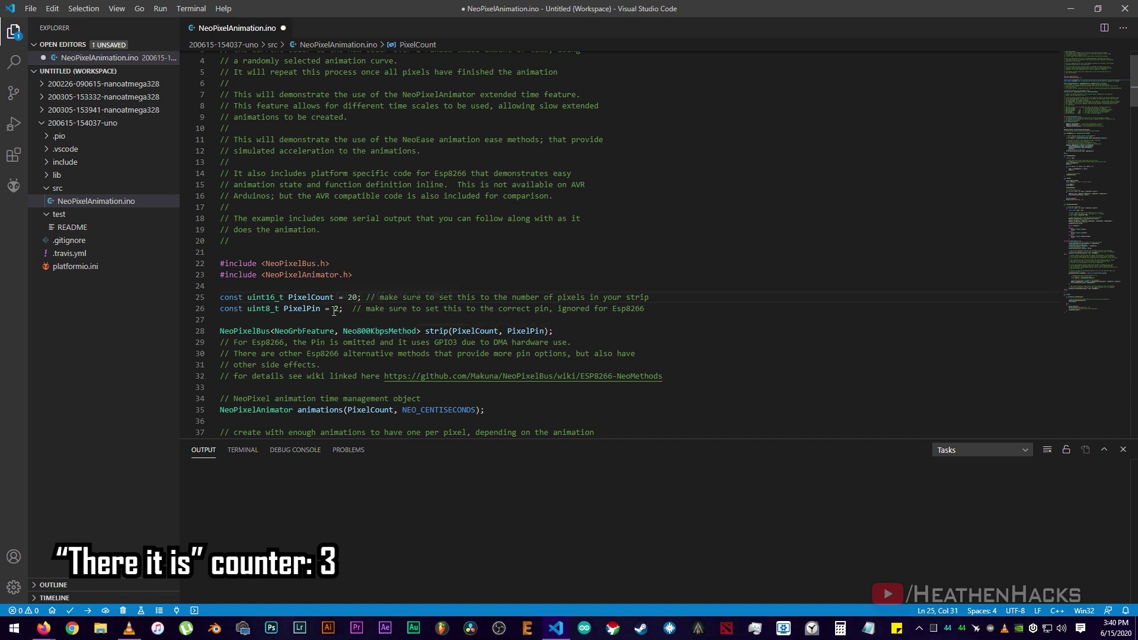
pyautogui.scroll(-3, 362, 323)
pyautogui.scroll(4, 510, 398)
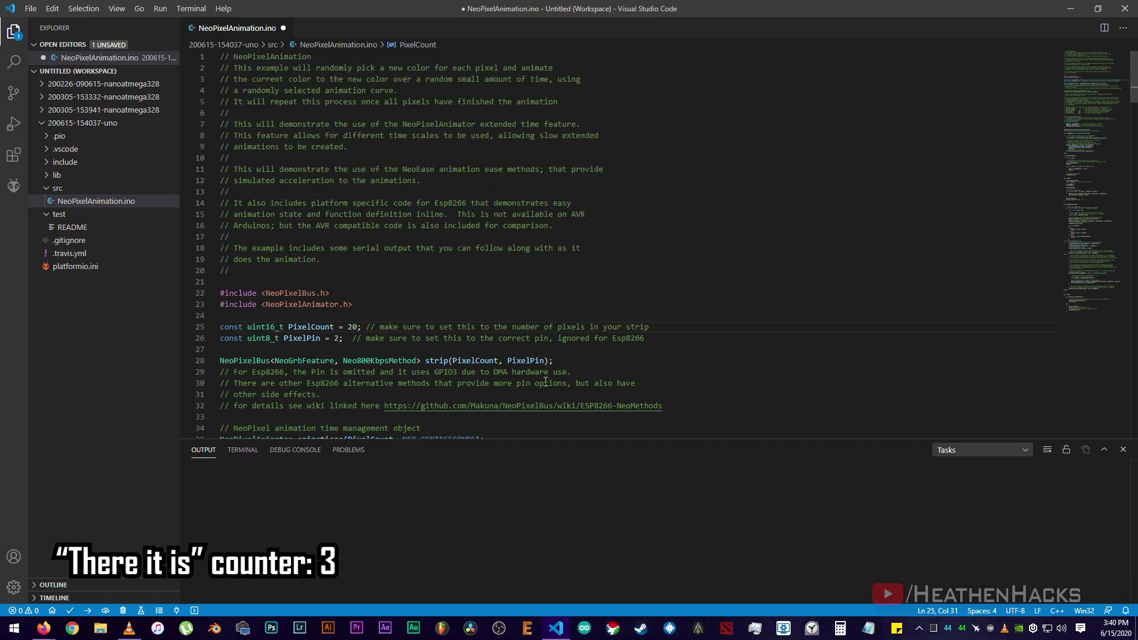
pyautogui.click(86, 613)
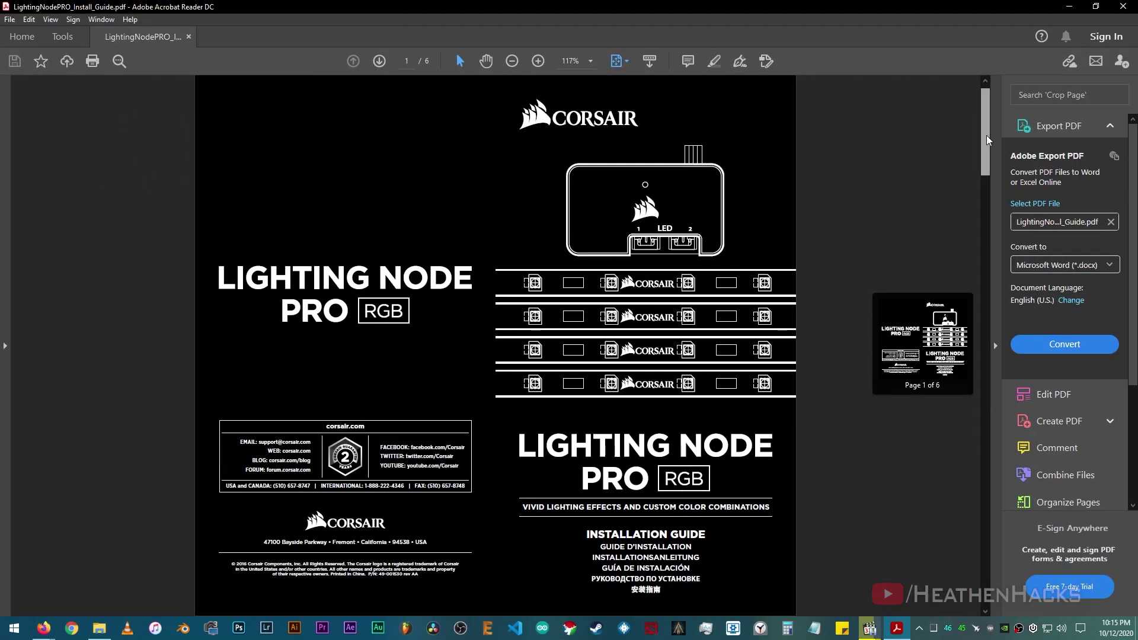
# Scroll the Lighting Node Pro guide to its specifications table.
pyautogui.moveTo(986, 135); pyautogui.dragTo(999, 292)
pyautogui.scroll(2, 713, 489)
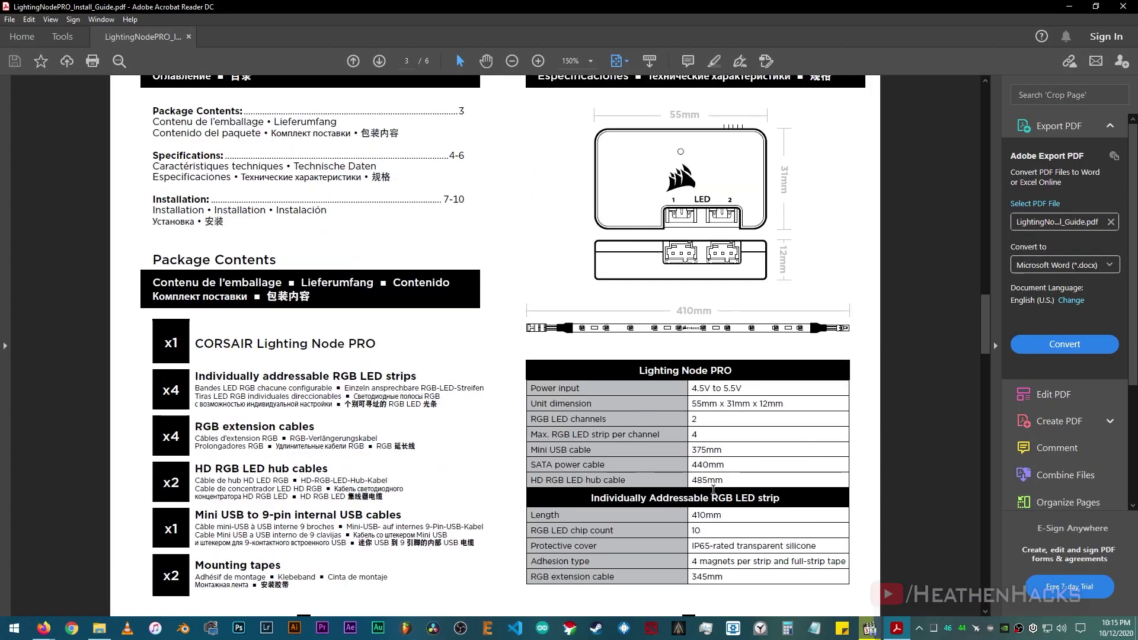
pyautogui.scroll(1, 713, 490)
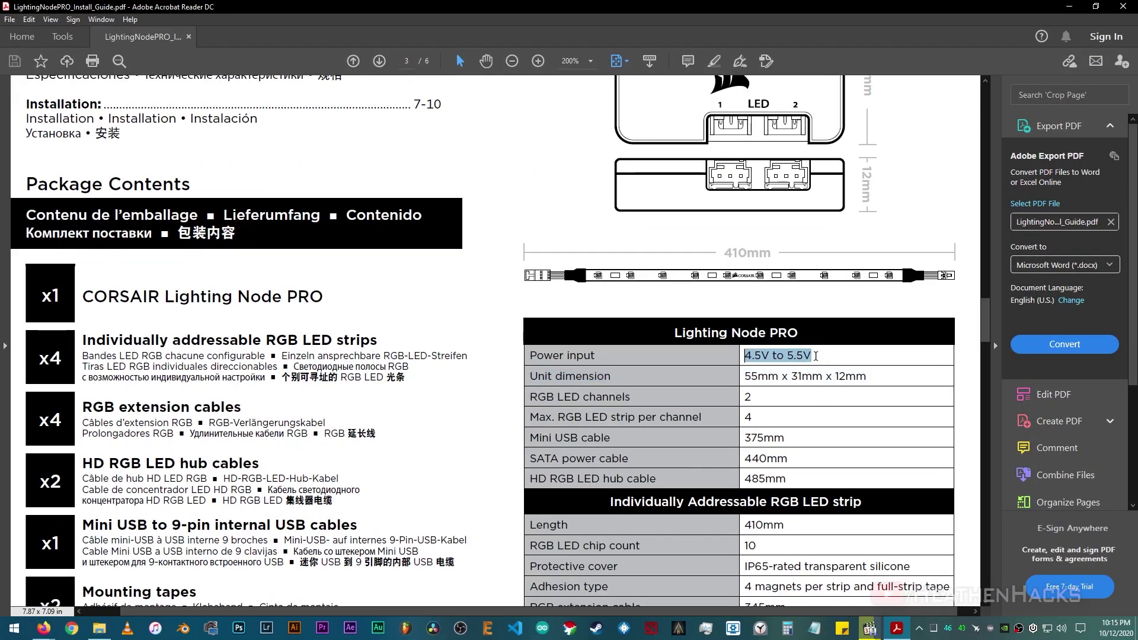
pyautogui.click(929, 361)
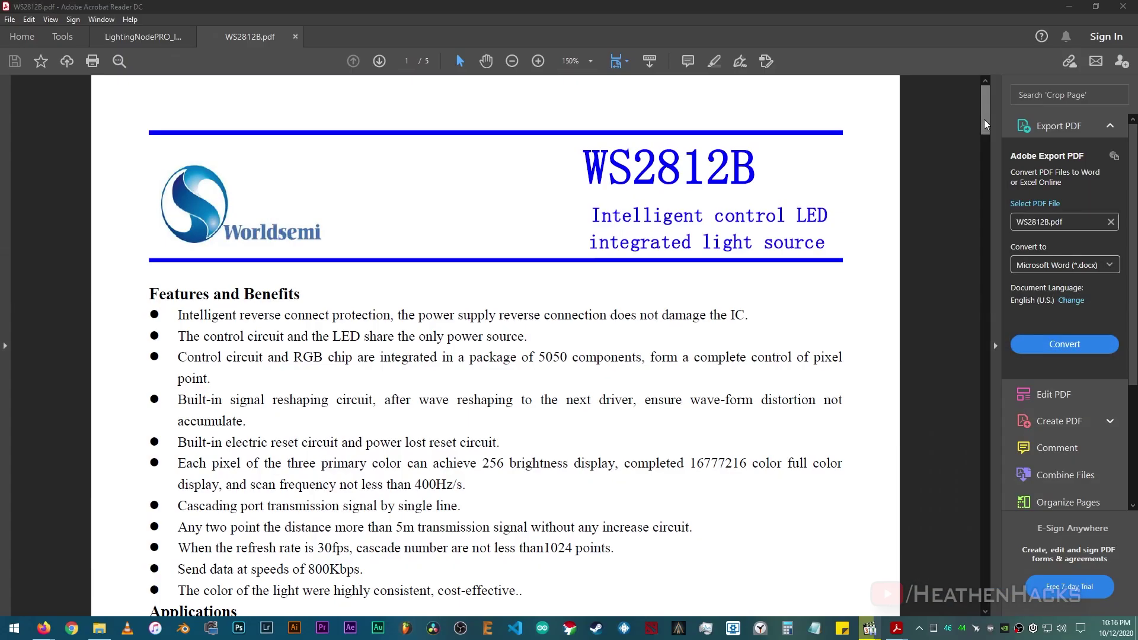
# Find and highlight the WS2812B datasheet's +3.5~+5.3 V supply voltage rating.
pyautogui.scroll(-8, 994, 171)
pyautogui.moveTo(994, 170); pyautogui.dragTo(1017, 280)
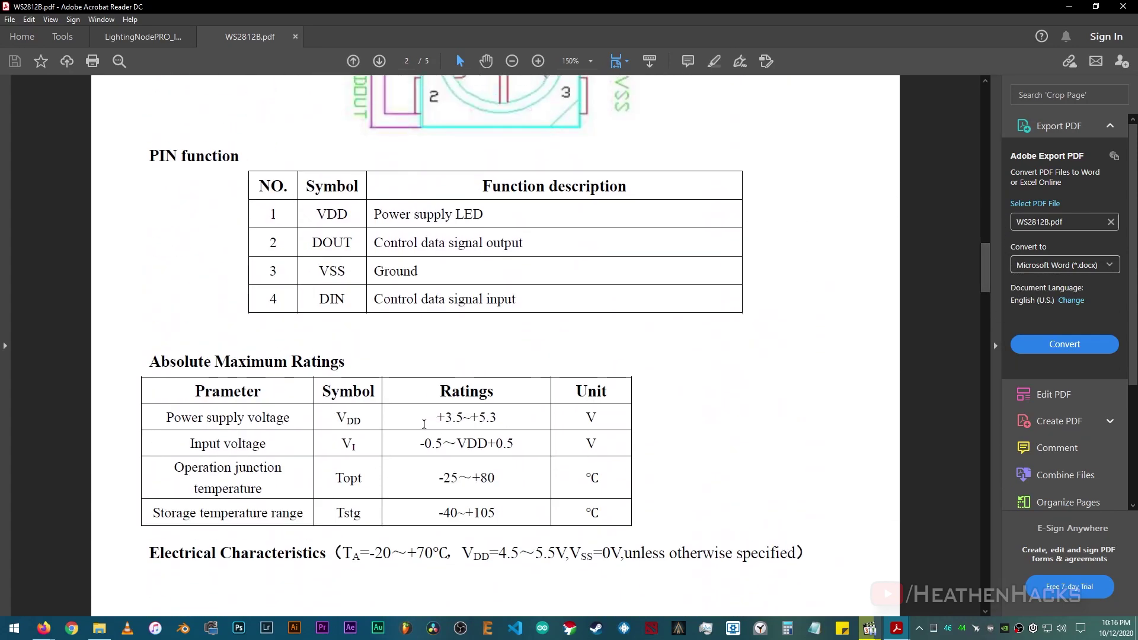
pyautogui.moveTo(474, 419); pyautogui.dragTo(497, 419)
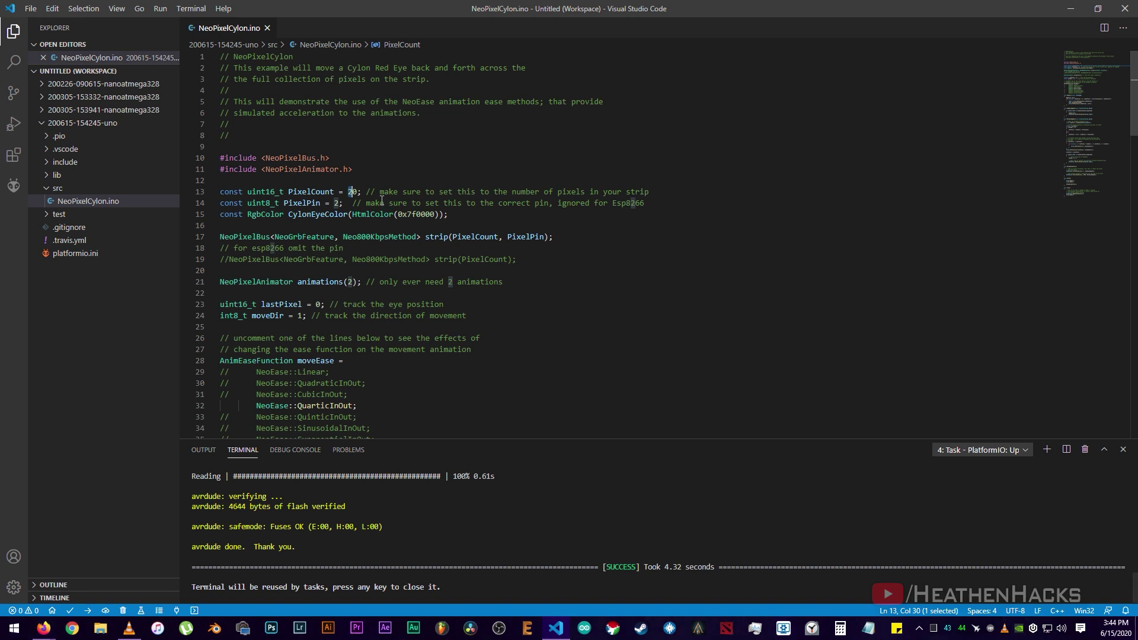
# Change PixelCount to 10, then save and upload the sketch with Ctrl+Alt+U.
pyautogui.write('1')
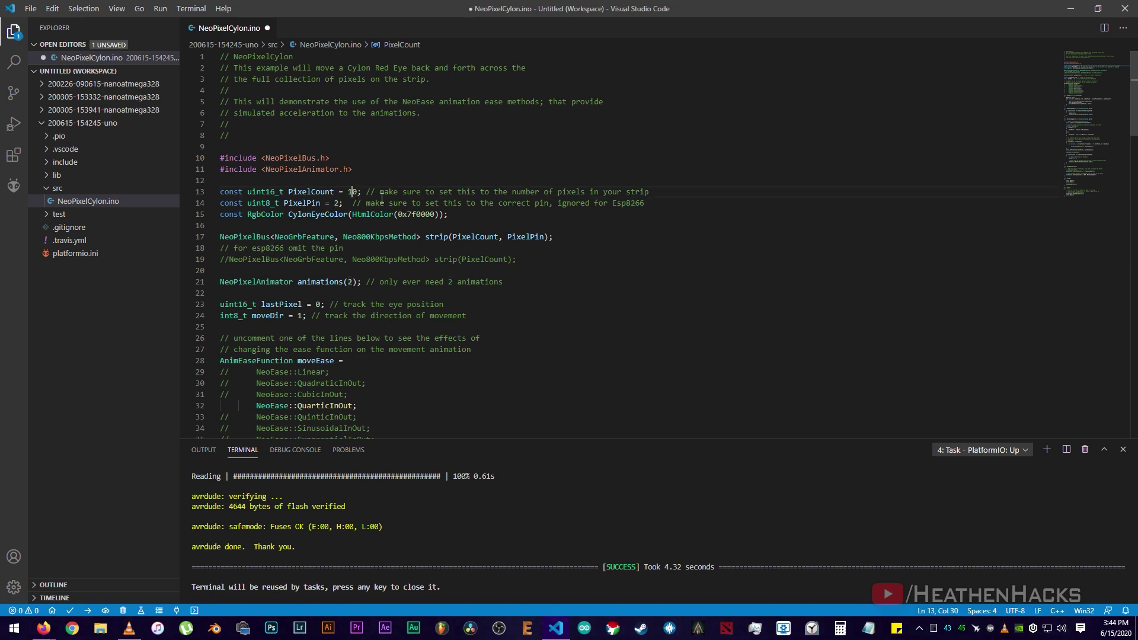
pyautogui.hotkey('ctrl', 'alt', 'u')
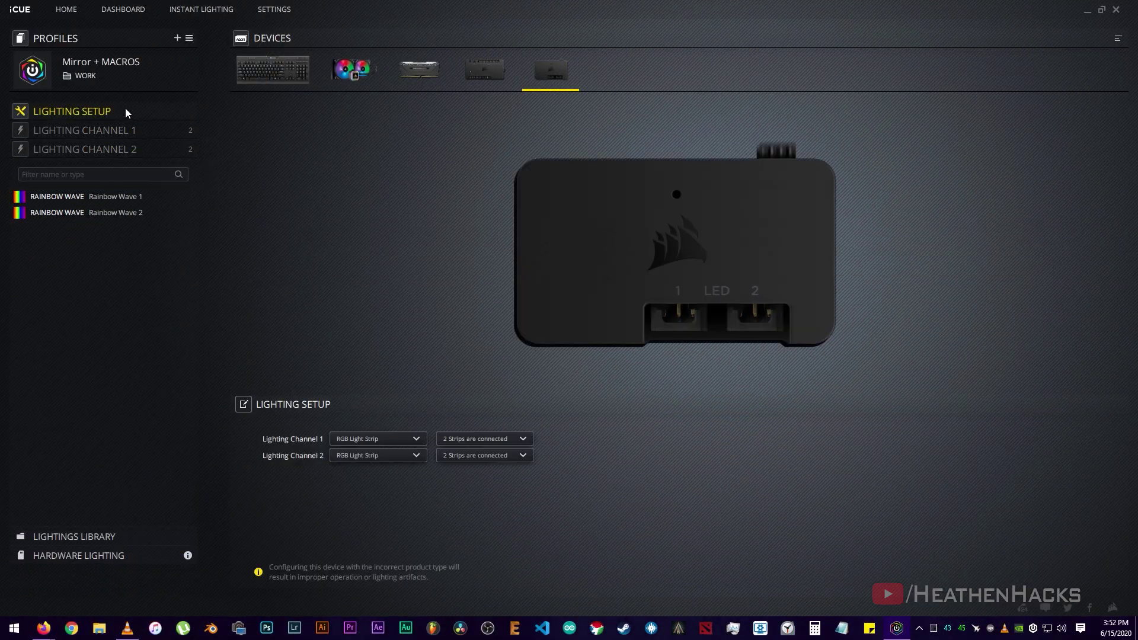
# Set Lighting Channel 2 to 3 strips connected, then change it to 4 strips.
pyautogui.click(488, 452)
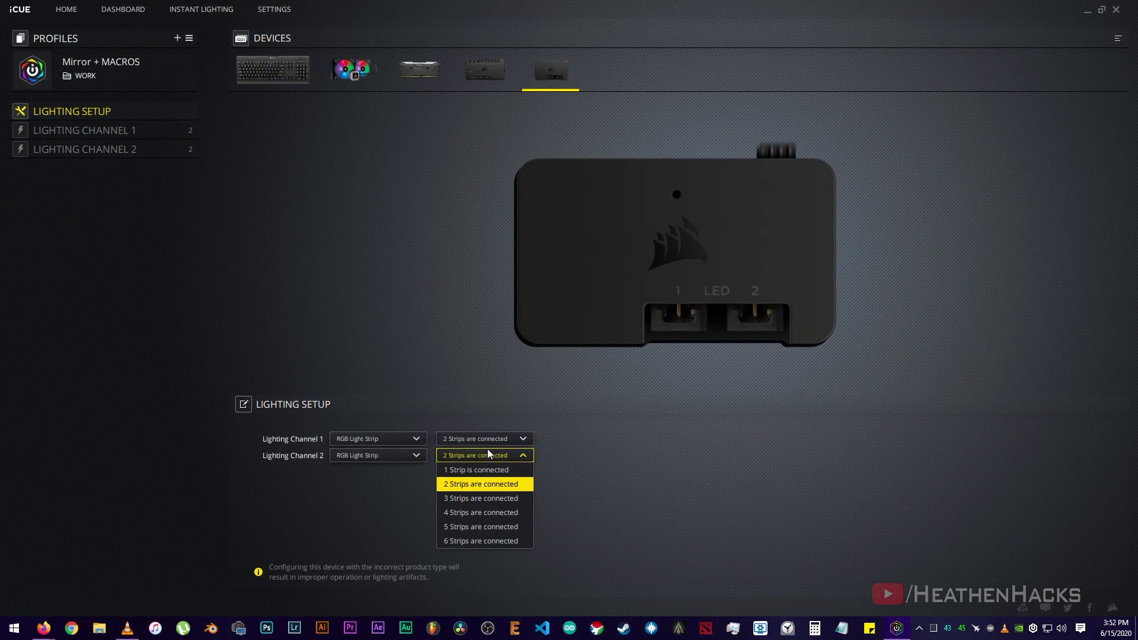
pyautogui.click(490, 499)
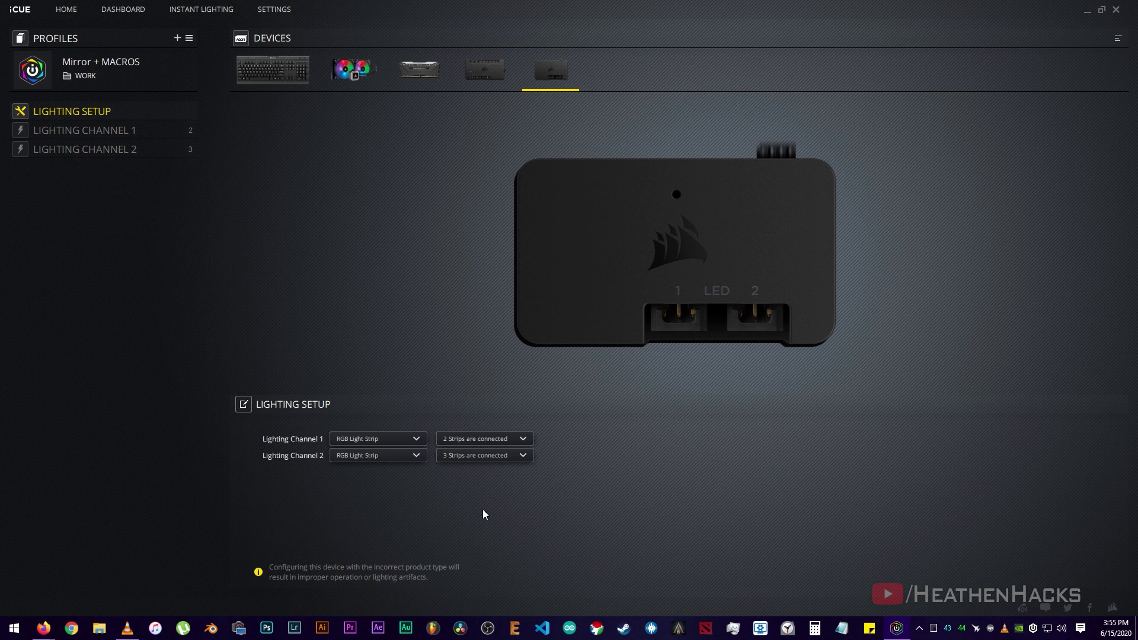
pyautogui.click(506, 453)
pyautogui.click(496, 513)
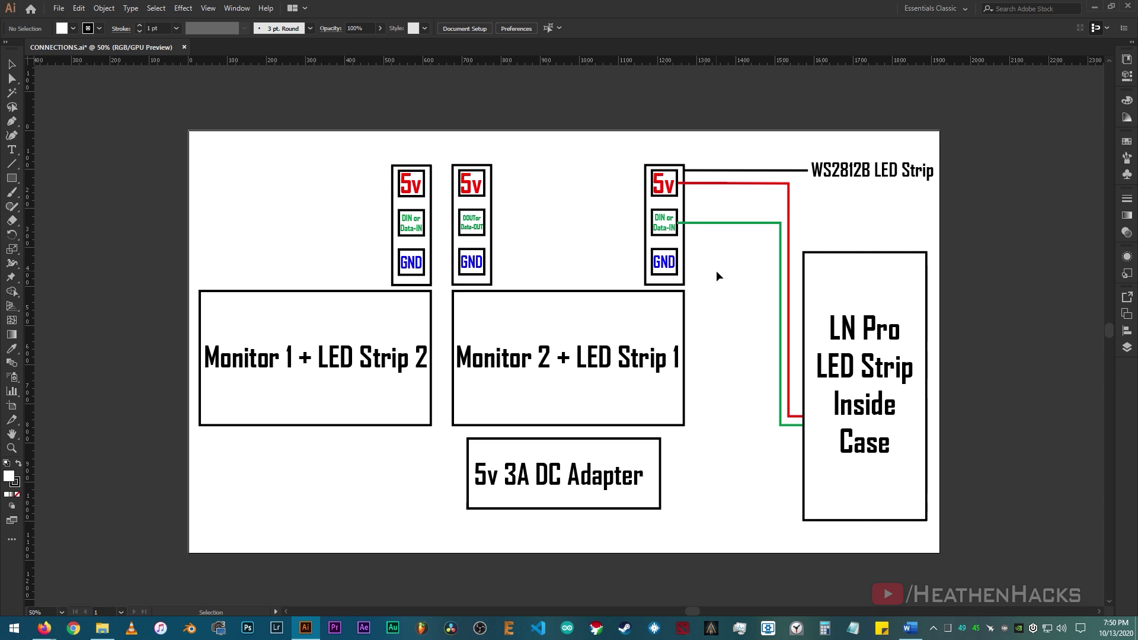
# Join the Monitor 1 and Monitor 2 boxes with red 5v and blue GND wires.
pyautogui.hotkey('ctrl', 'z')
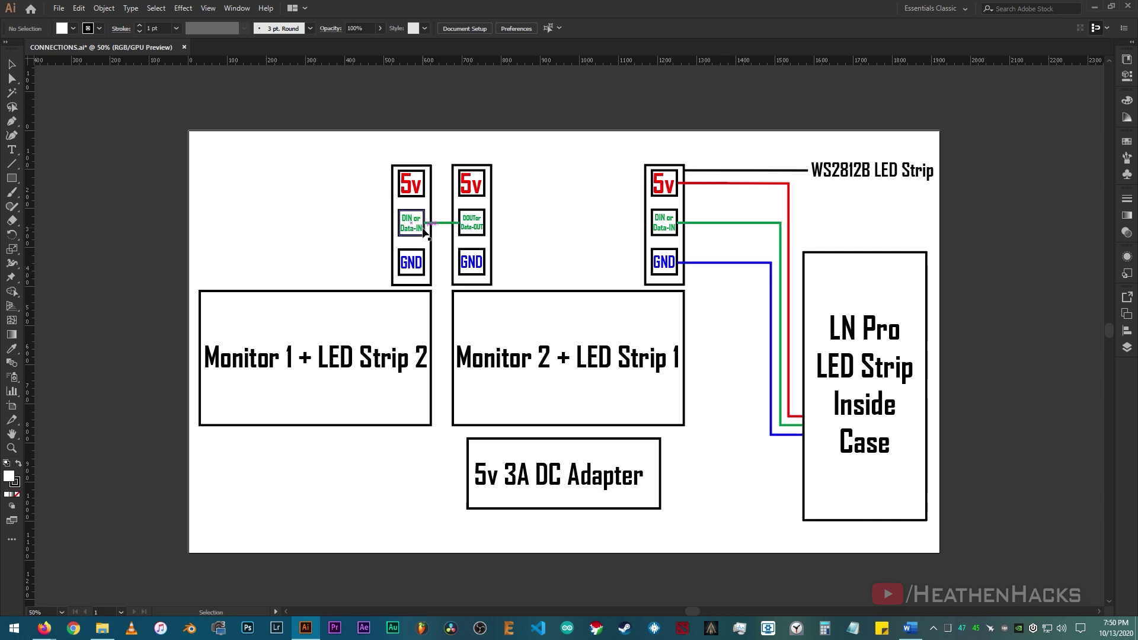
pyautogui.moveTo(424, 183); pyautogui.dragTo(459, 183)
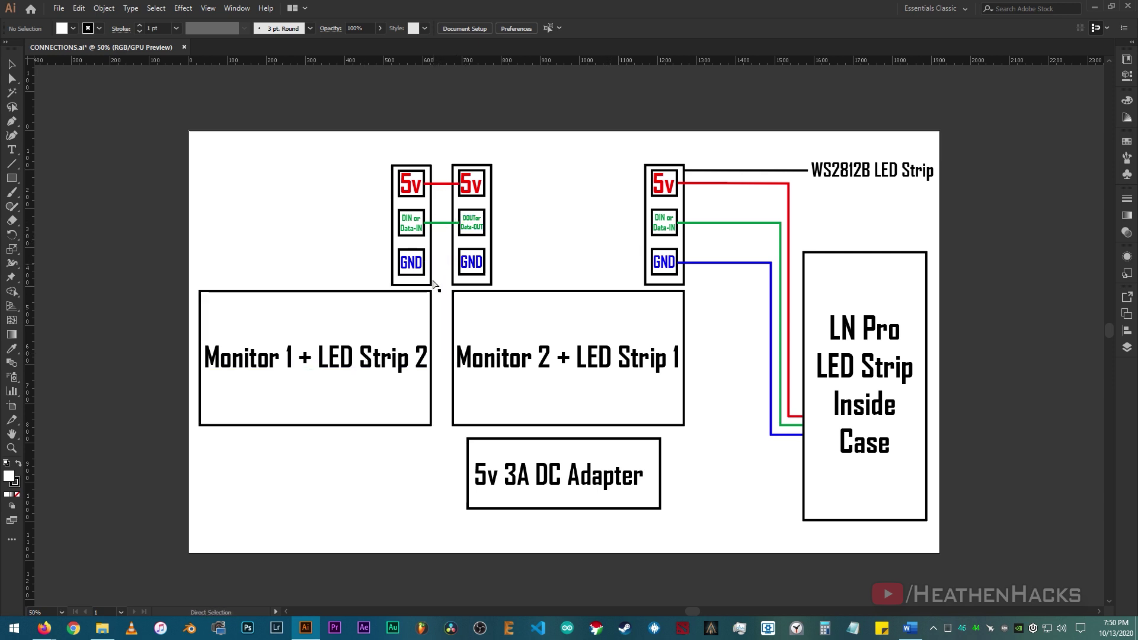
pyautogui.moveTo(459, 262); pyautogui.dragTo(425, 262)
# Add the Female DC Barrel Jack, wired to the DC adapter and the GND and 5v lines.
pyautogui.hotkey('ctrl', 'v')
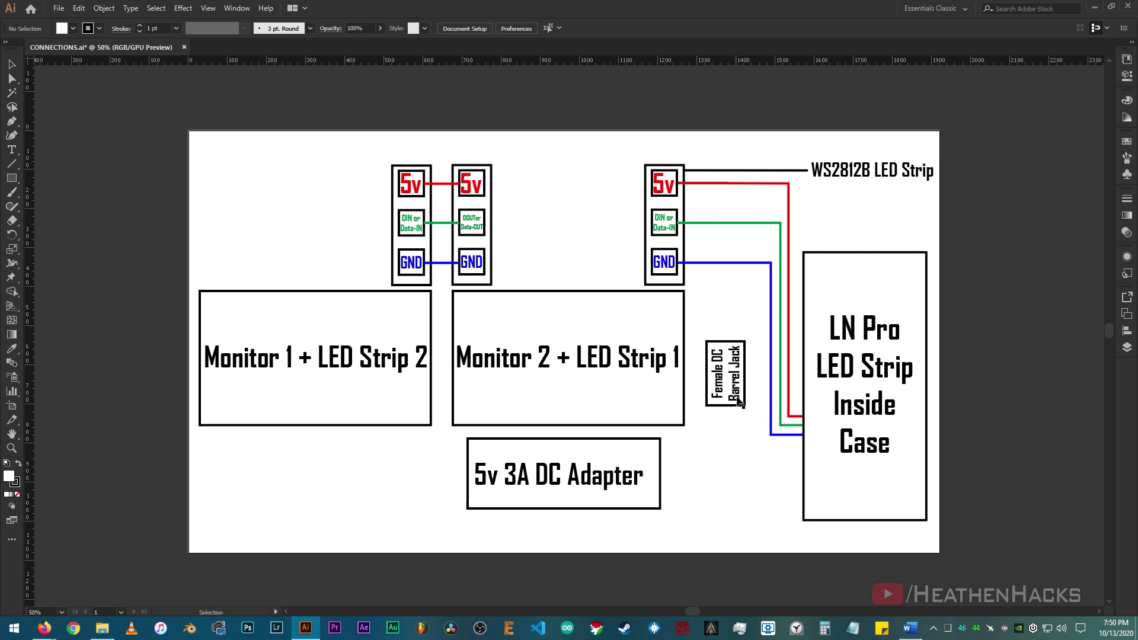
pyautogui.hotkey('ctrl', 'v')
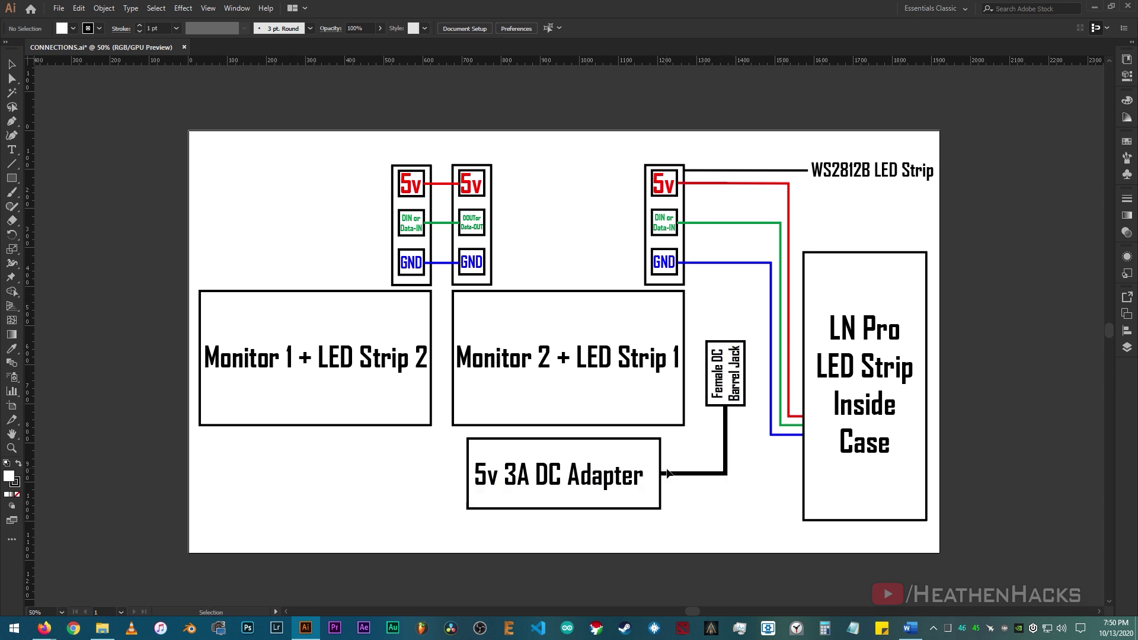
pyautogui.hotkey('ctrl', 'v')
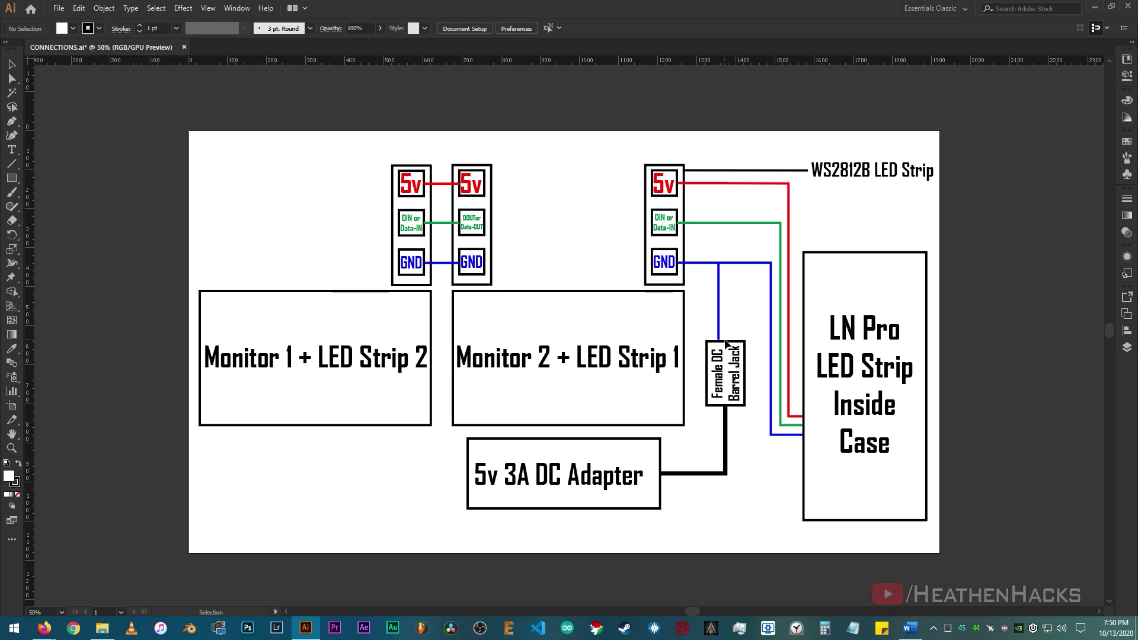
pyautogui.hotkey('ctrl', 'v')
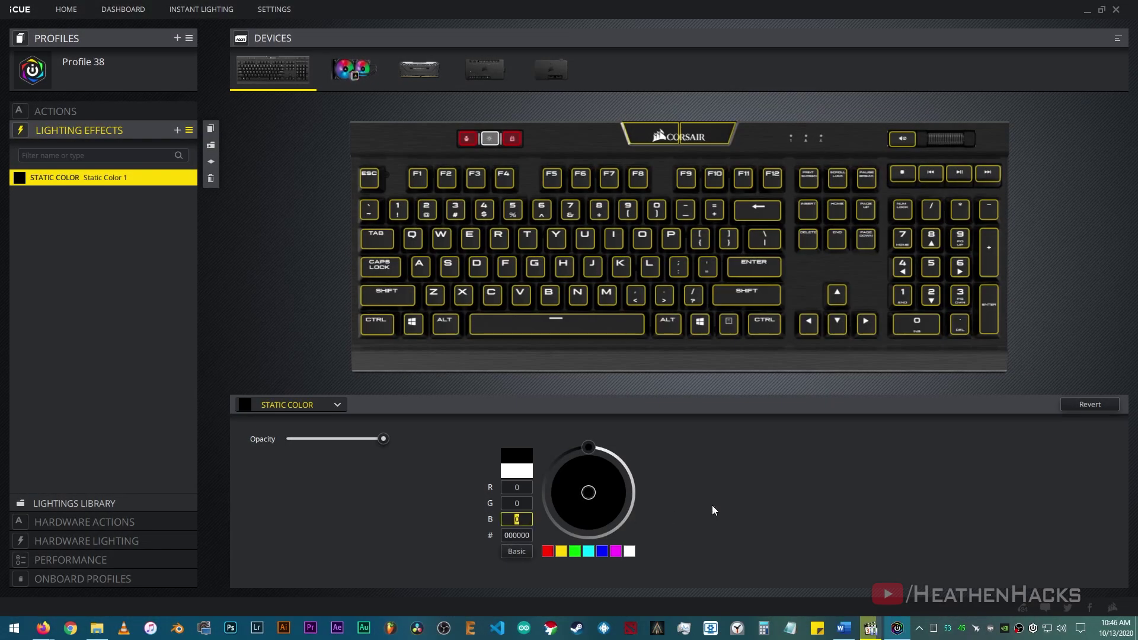
# Enter Static Color RGB values, previewing blue, red and yellow, ending at 255, 255, 255.
pyautogui.write('255')
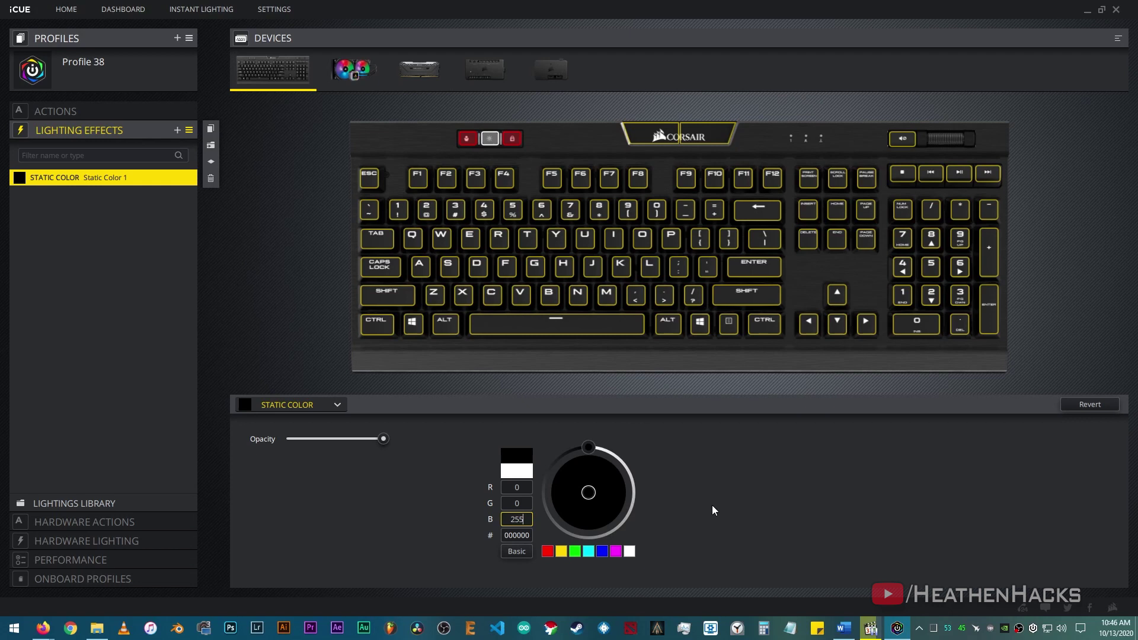
pyautogui.press('Return')
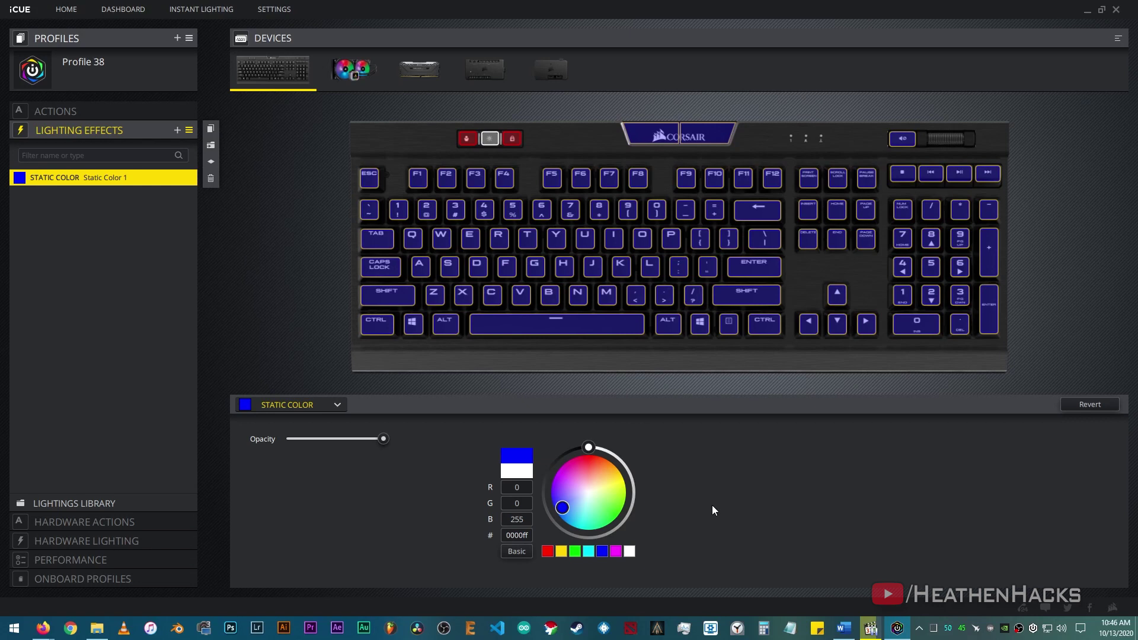
pyautogui.doubleClick(517, 519)
pyautogui.write('0')
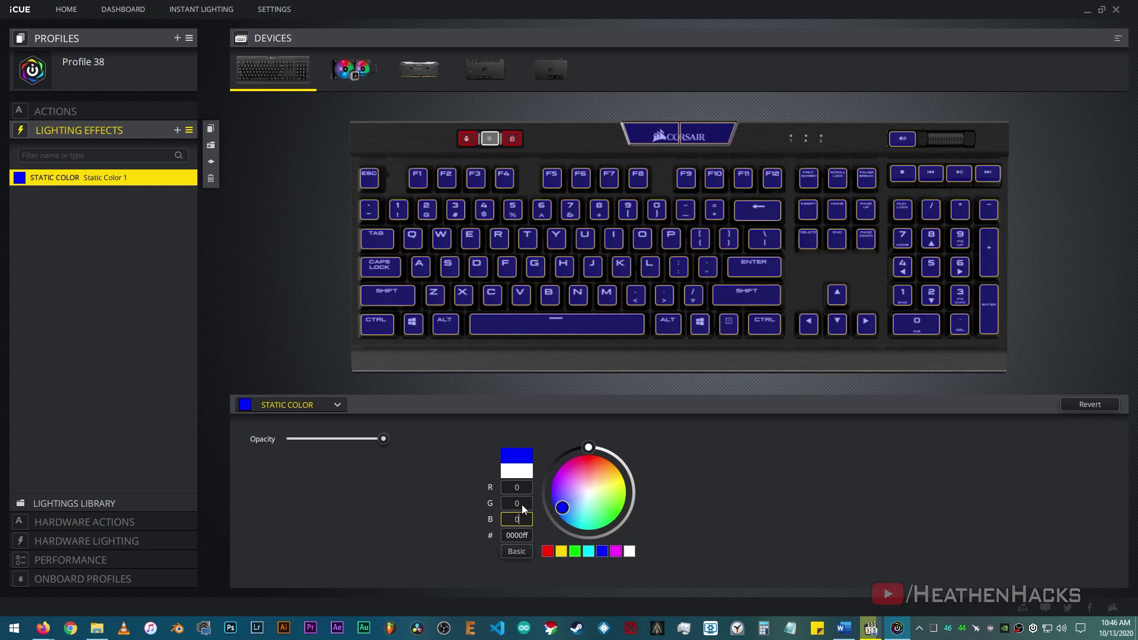
pyautogui.click(521, 504)
pyautogui.doubleClick(515, 492)
pyautogui.write('255')
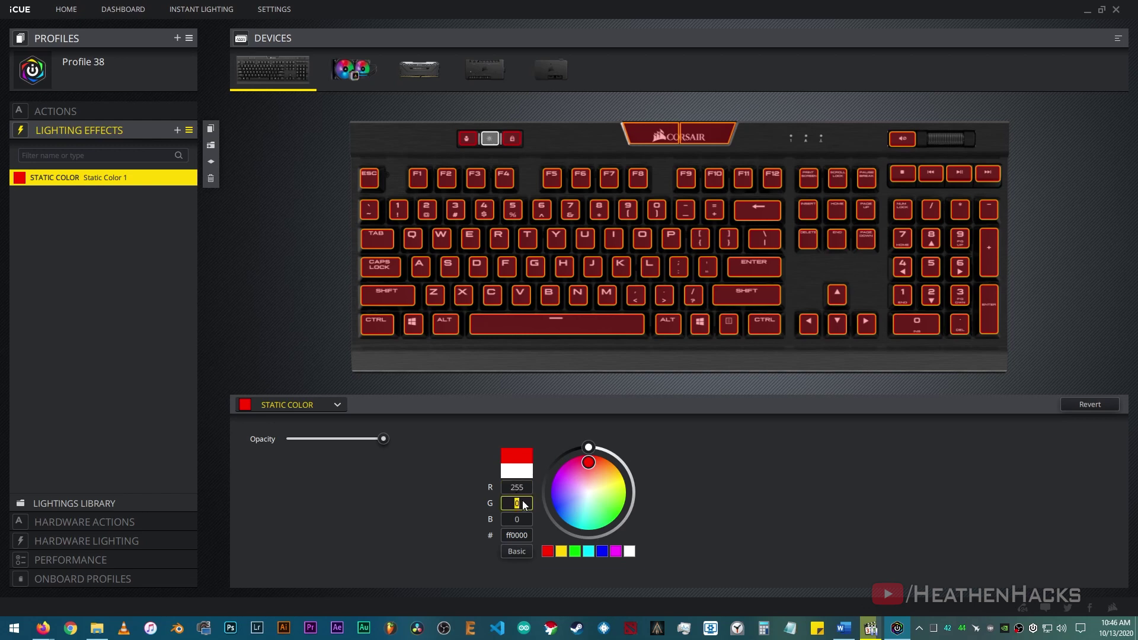
pyautogui.write('255')
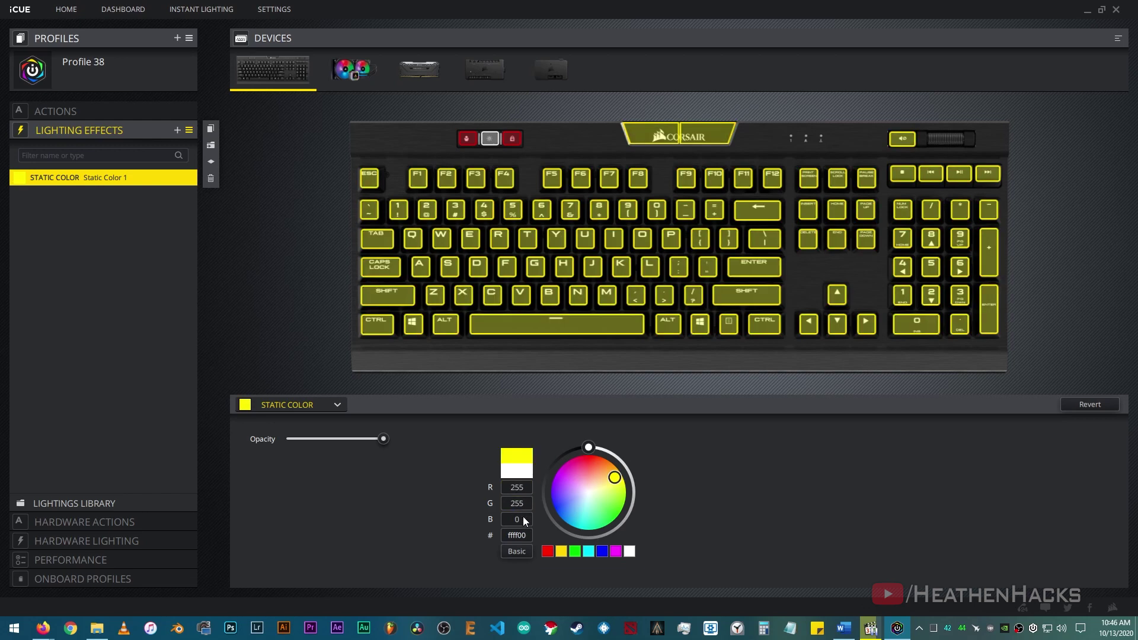
pyautogui.write('255')
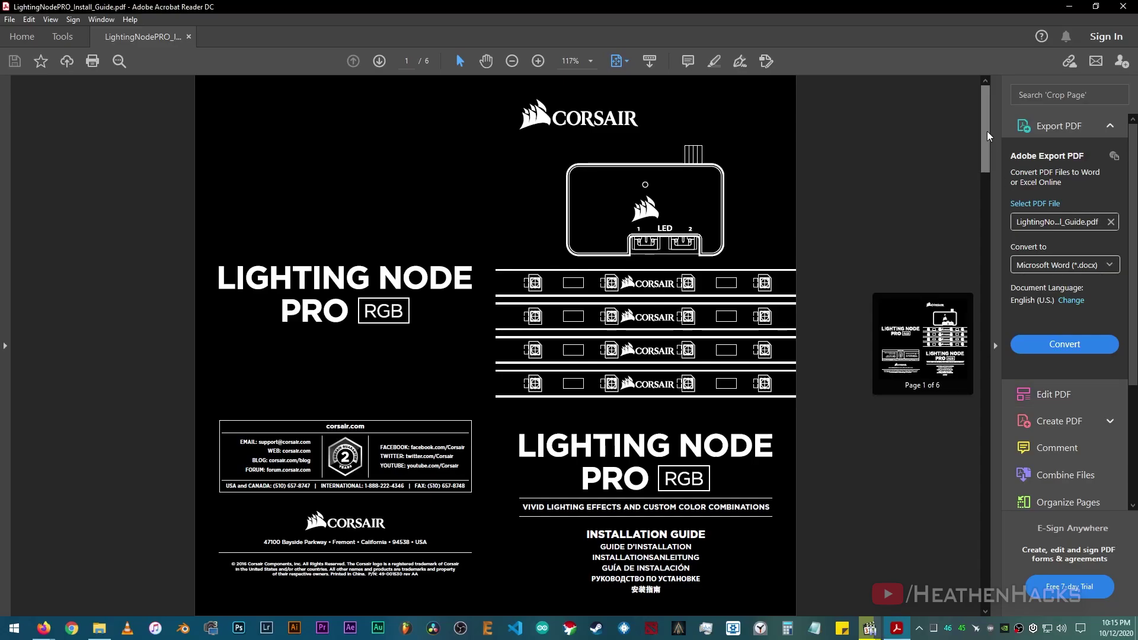
# Scroll the install guide down to page 3's package contents and specifications table.
pyautogui.moveTo(986, 185); pyautogui.dragTo(986, 269)
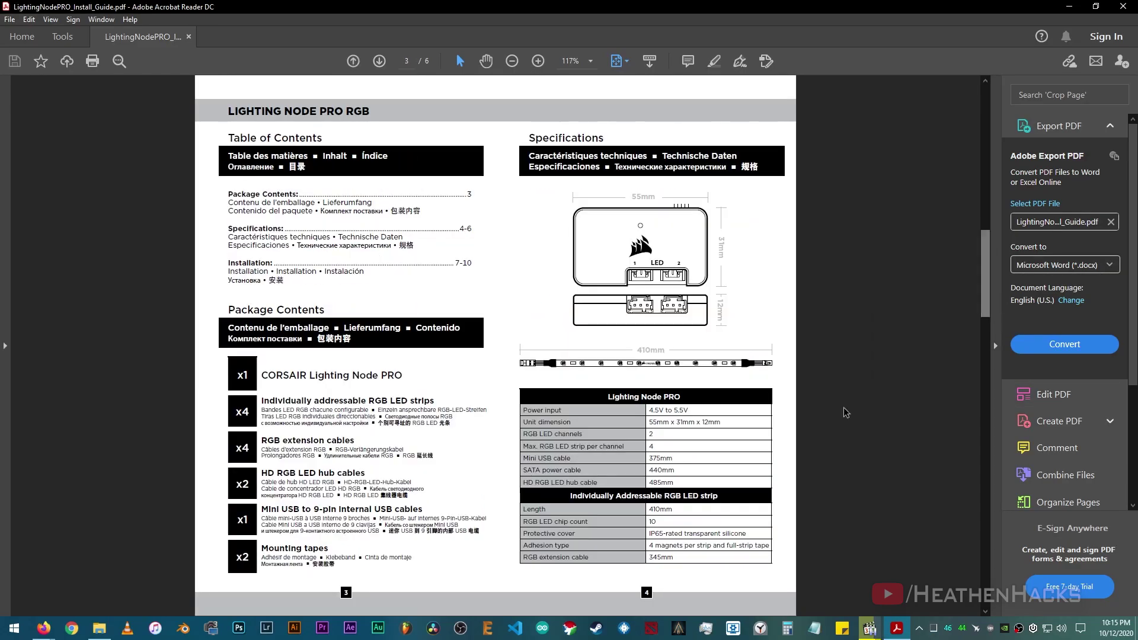